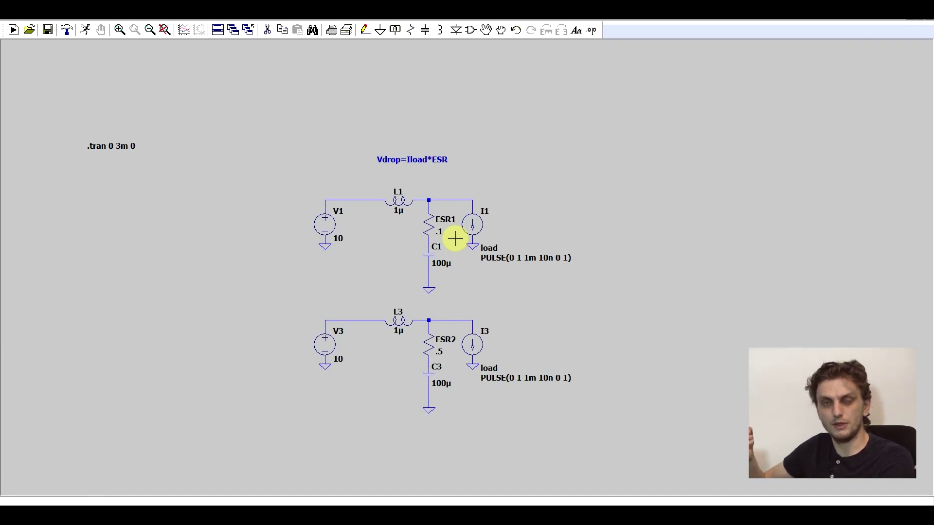
- Run the transient simulation and plot the load node voltages of the circuits with ESR1 of .1 and ESR2 of .5
key(alt+r)
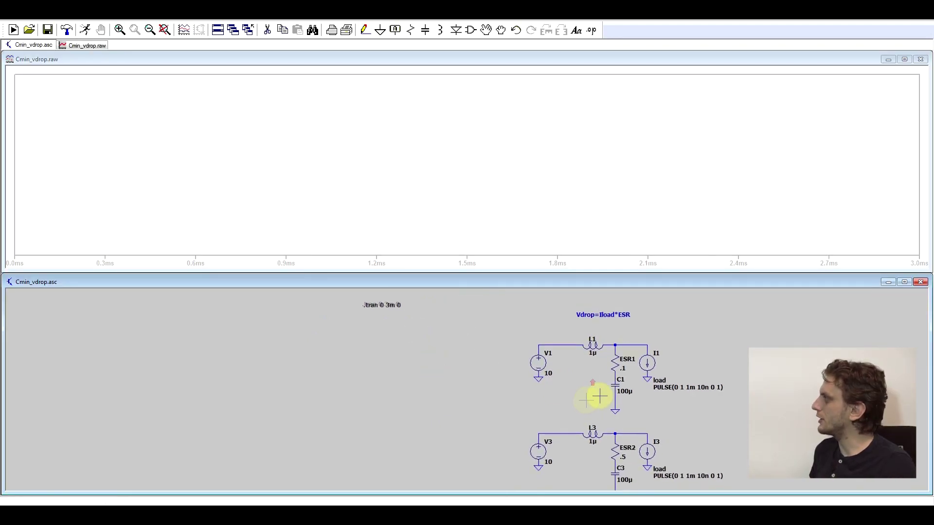
click(635, 345)
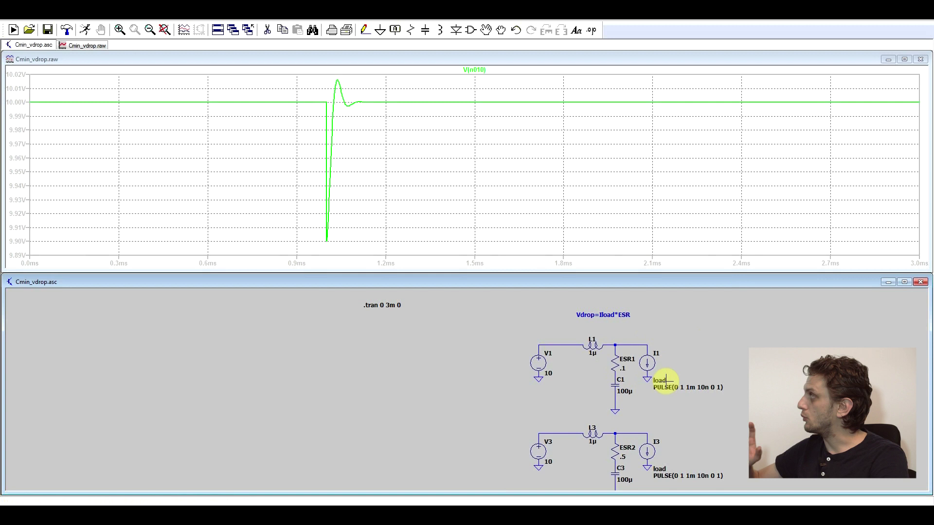
scroll(605, 411, up, 2)
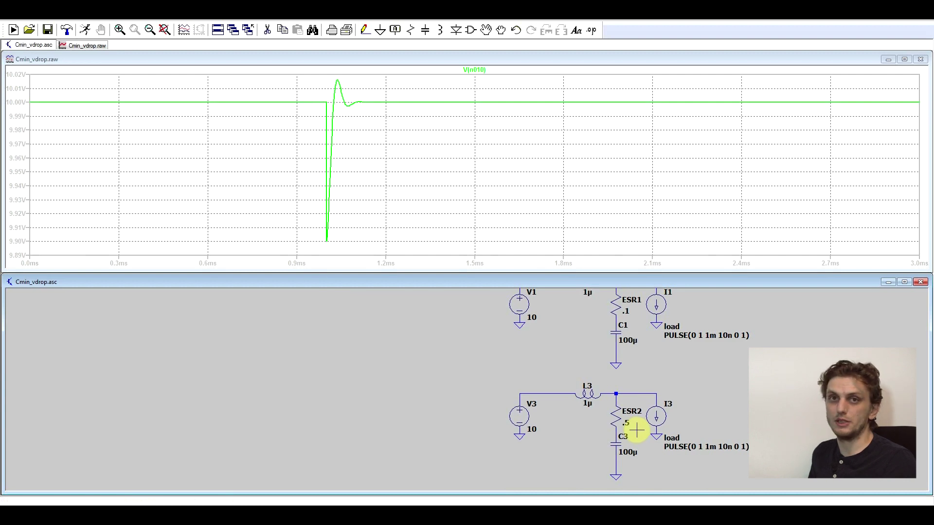
click(639, 393)
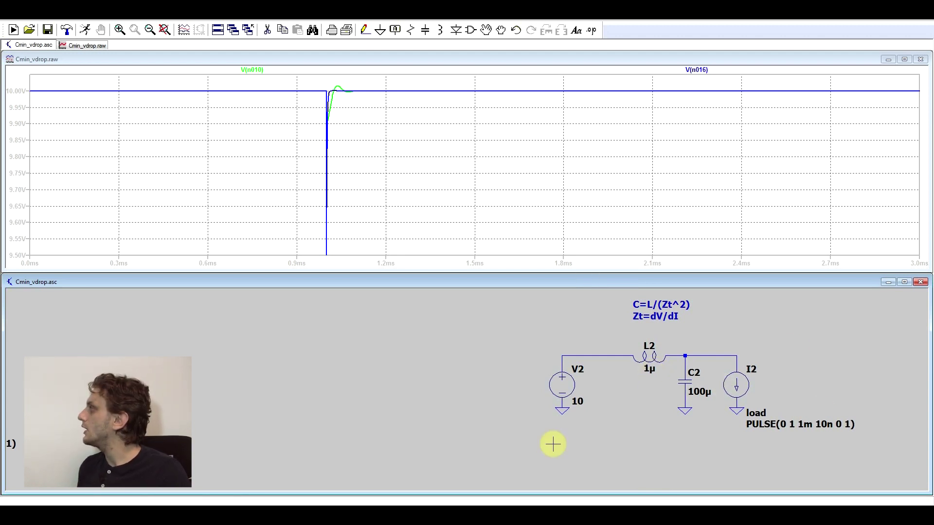
- Rerun the simulation and plot the load node voltage of the L2/C2 circuit without series resistance
click(87, 30)
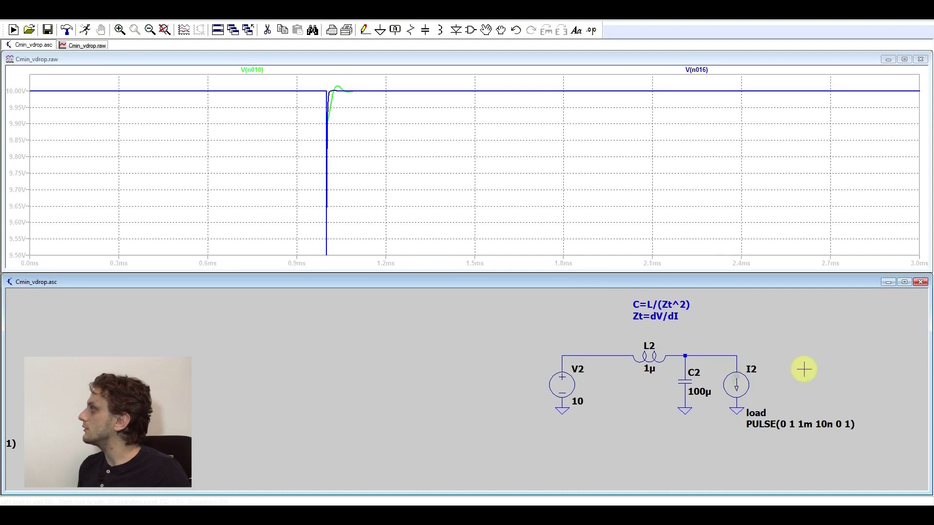
click(723, 357)
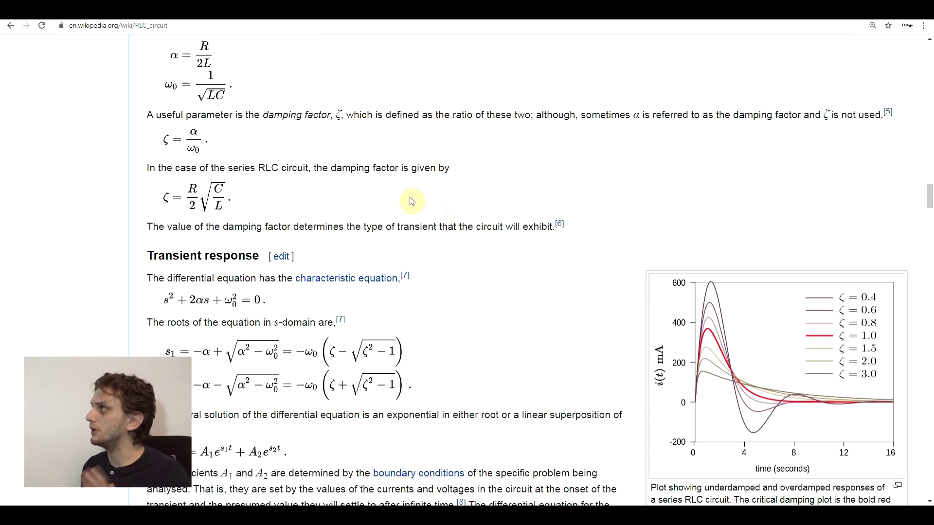
- Return to LTspice and plot the load node voltages of the under-damped, damped and over-damped circuits, enlarged around the 1 ms load step
key(alt+Tab)
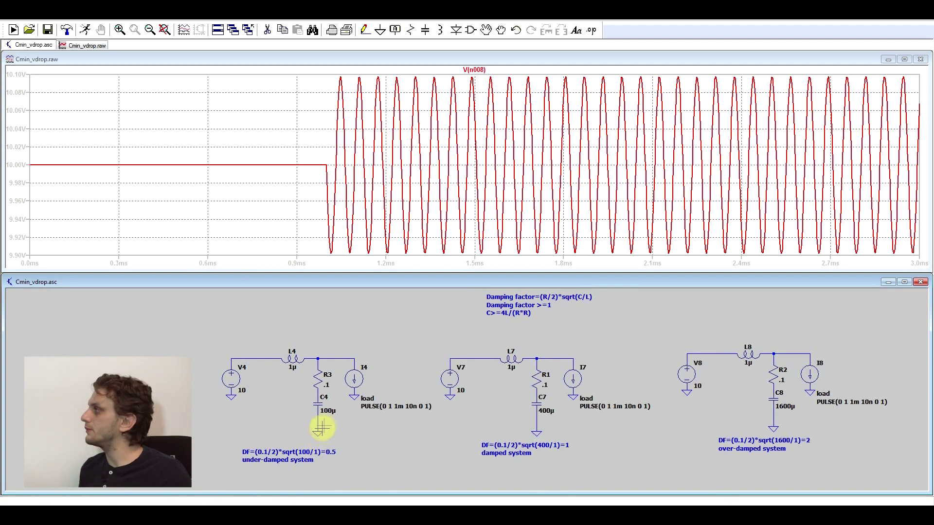
click(318, 360)
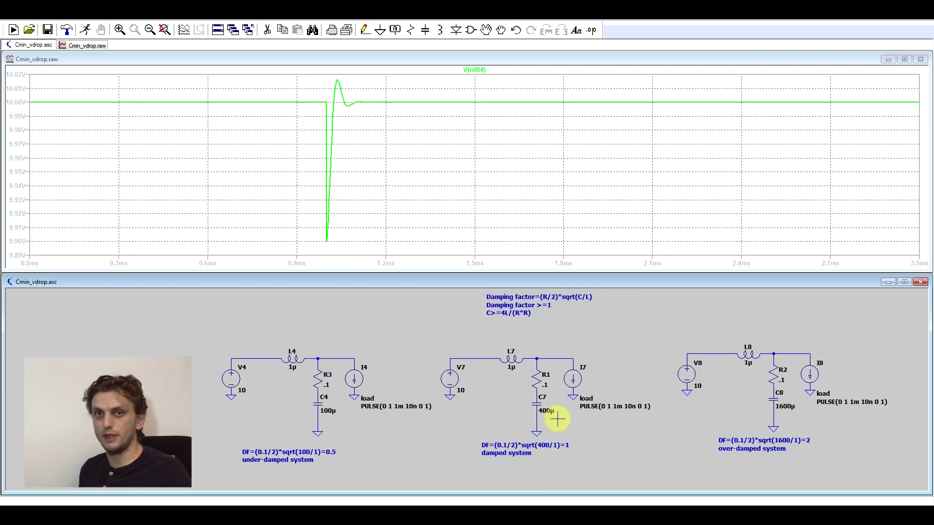
click(559, 357)
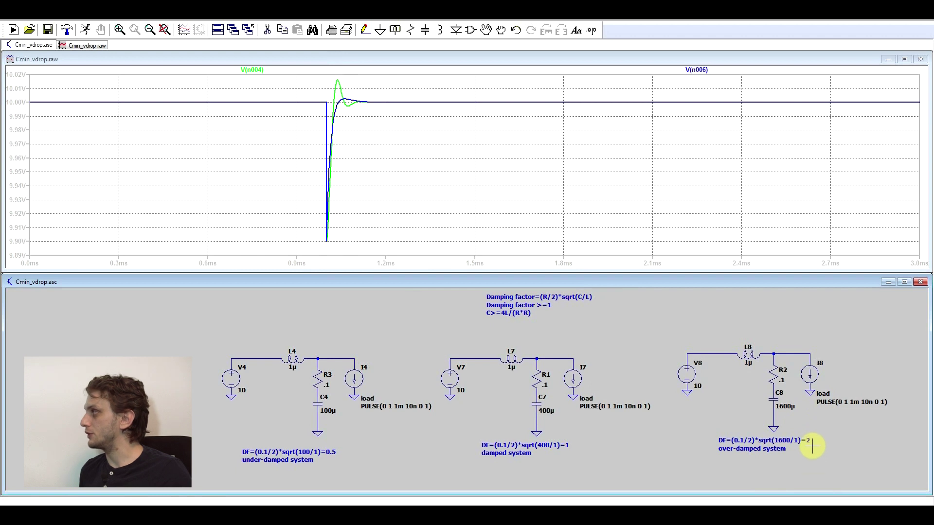
click(805, 354)
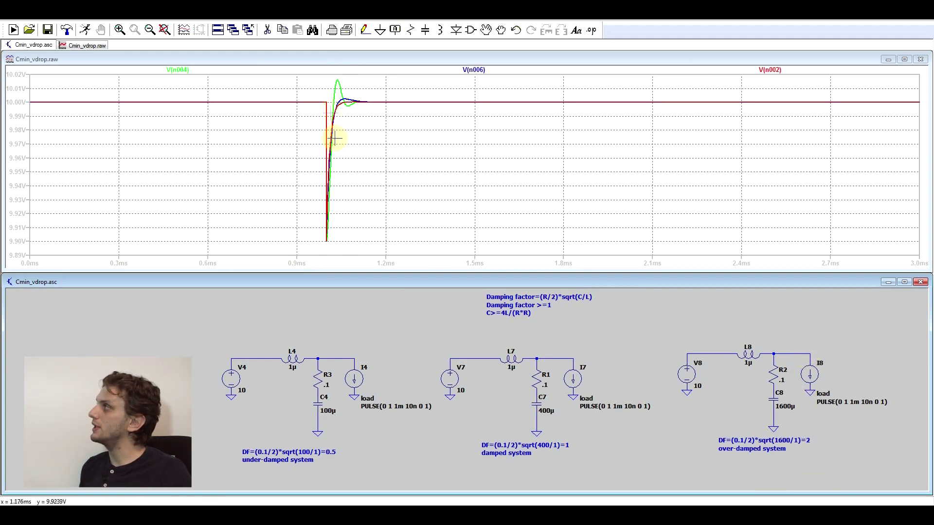
drag(298, 76, 384, 253)
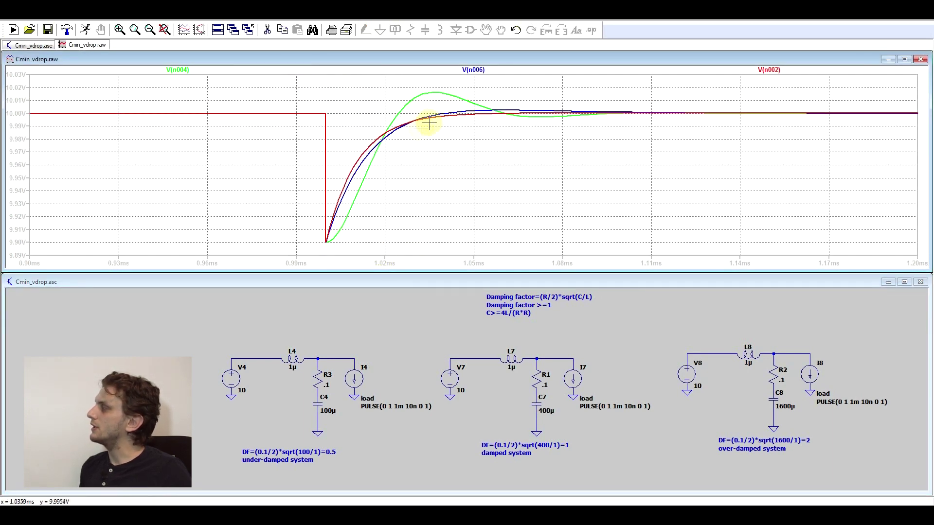
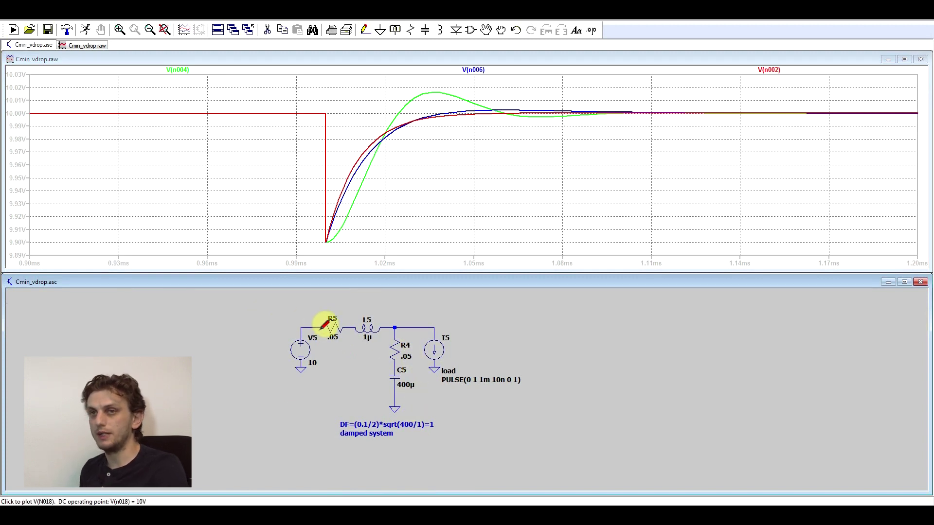
- Plot the load node voltages of the C5 circuit with .05 resistors and the C6 circuit with R7 of .1 and R6 of 0
click(400, 328)
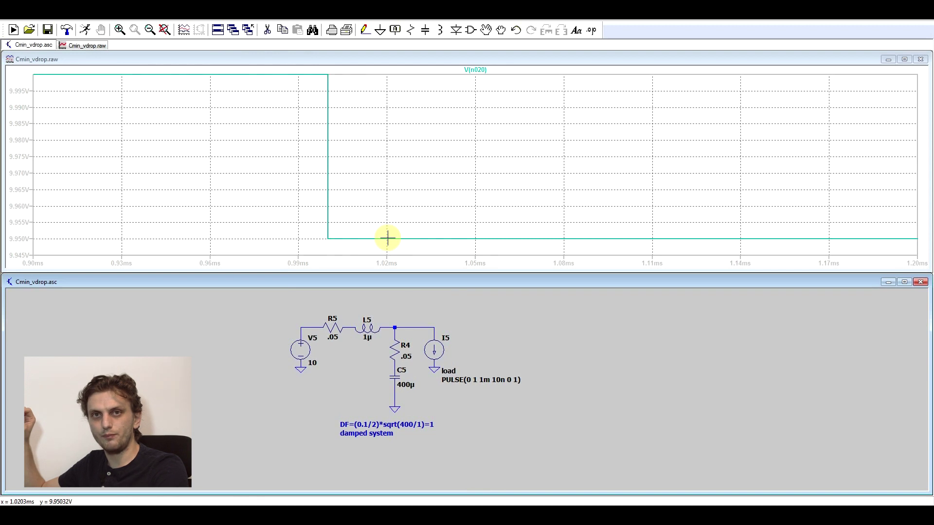
scroll(361, 350, down, 3)
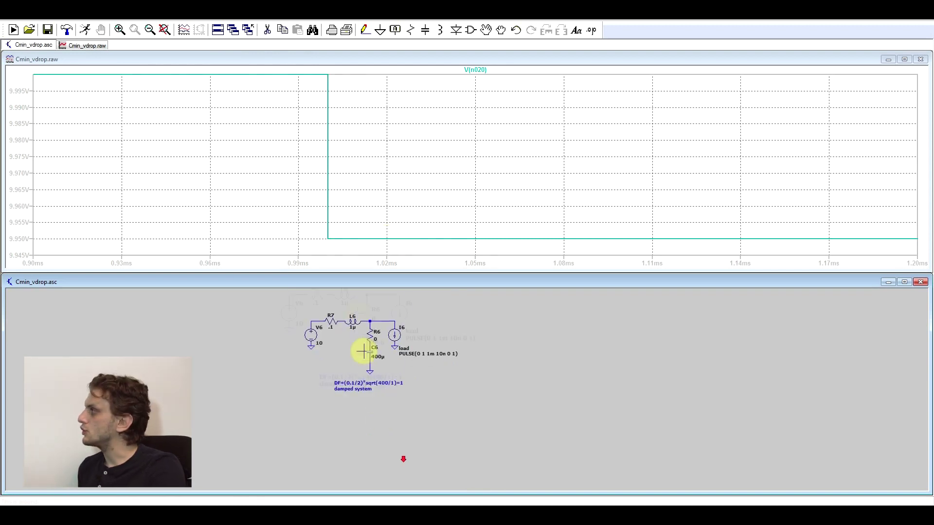
scroll(355, 359, up, 3)
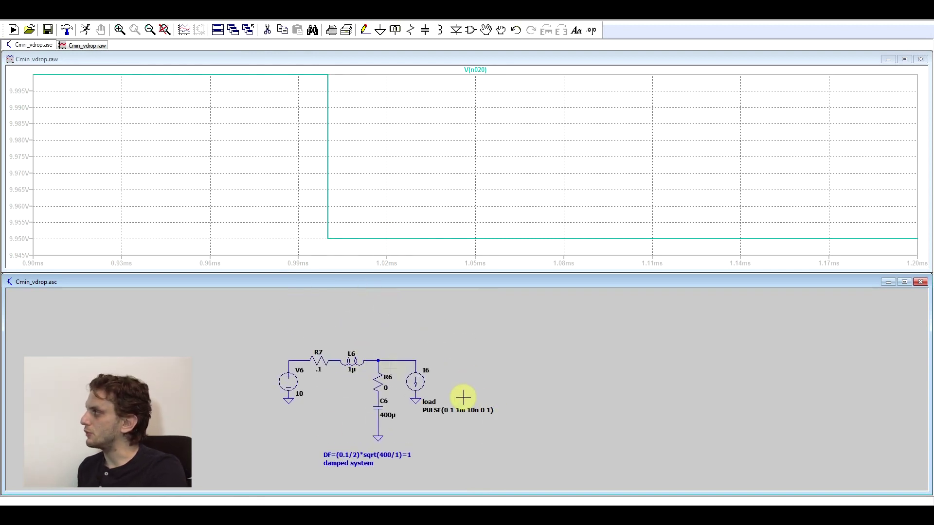
click(395, 366)
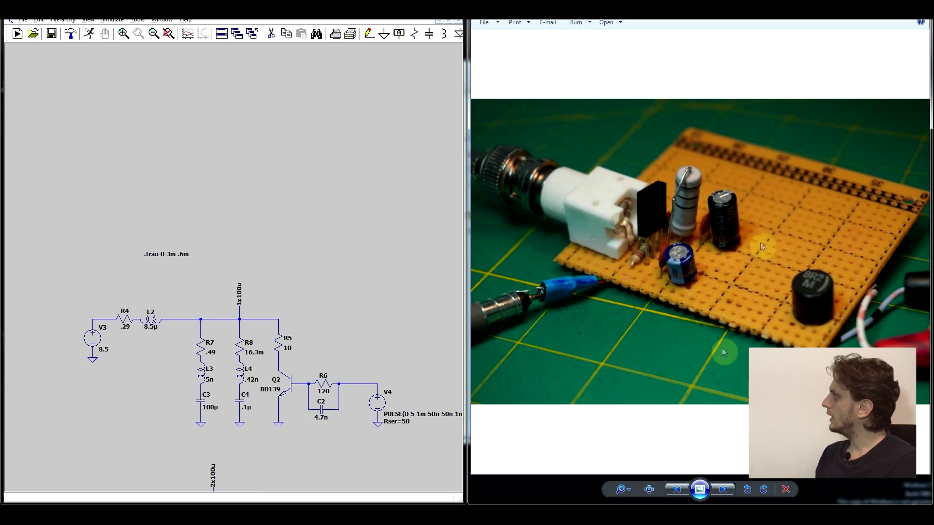
- Page through the single 100 µF board's images to examine the oscilloscope captures and the R_wire and I_Cap calculations
click(722, 495)
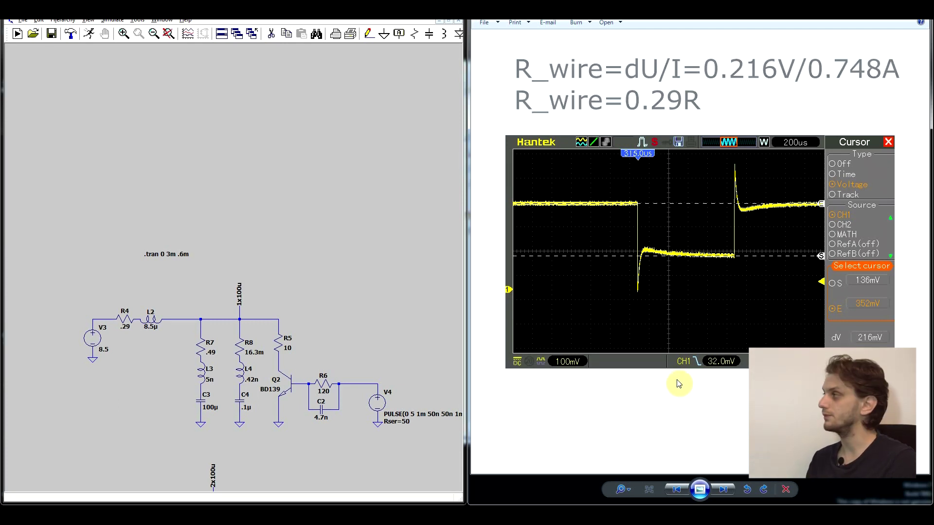
click(725, 490)
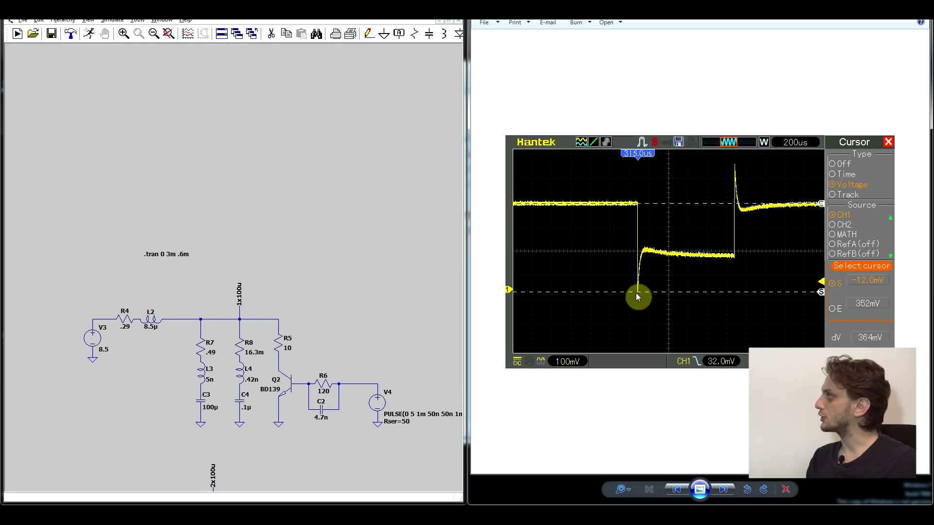
click(725, 489)
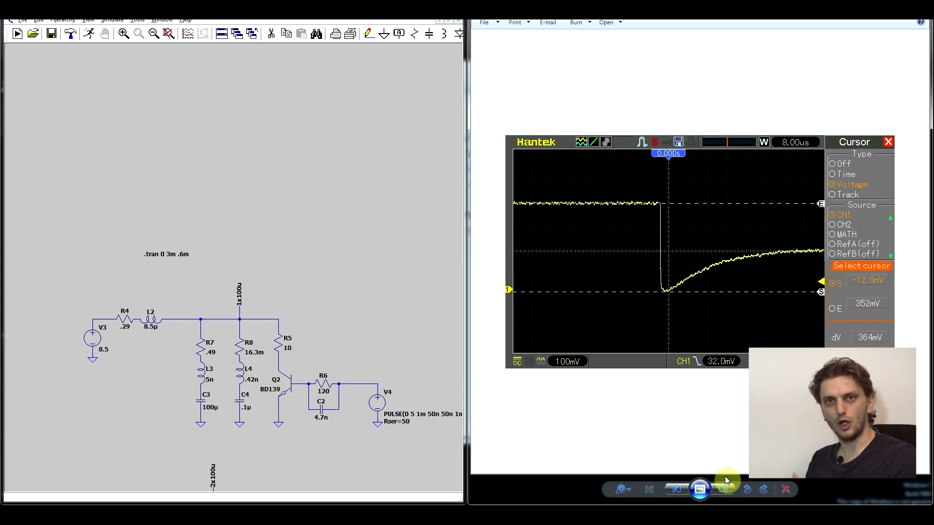
click(725, 488)
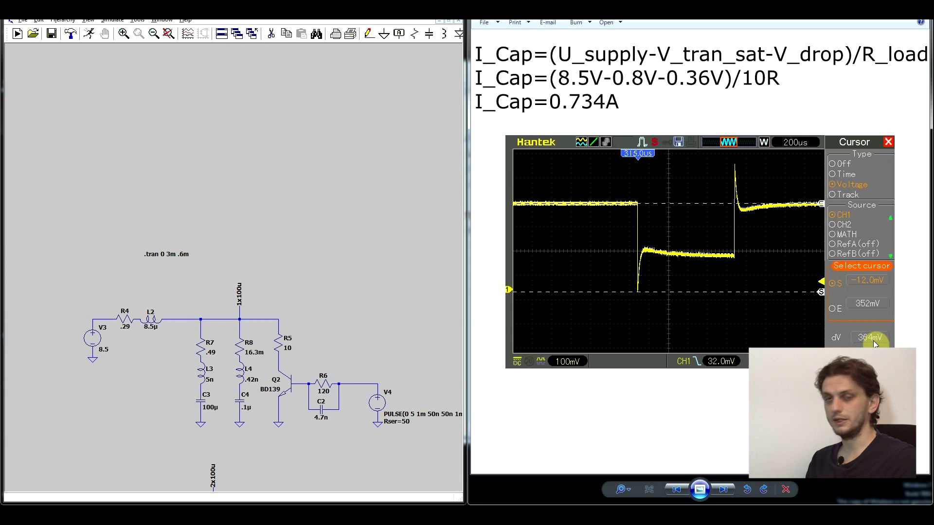
- Run the experiment2 simulation, plot the 1x100u node voltage, and measure its settled and peak drops after the load step
right_click(283, 344)
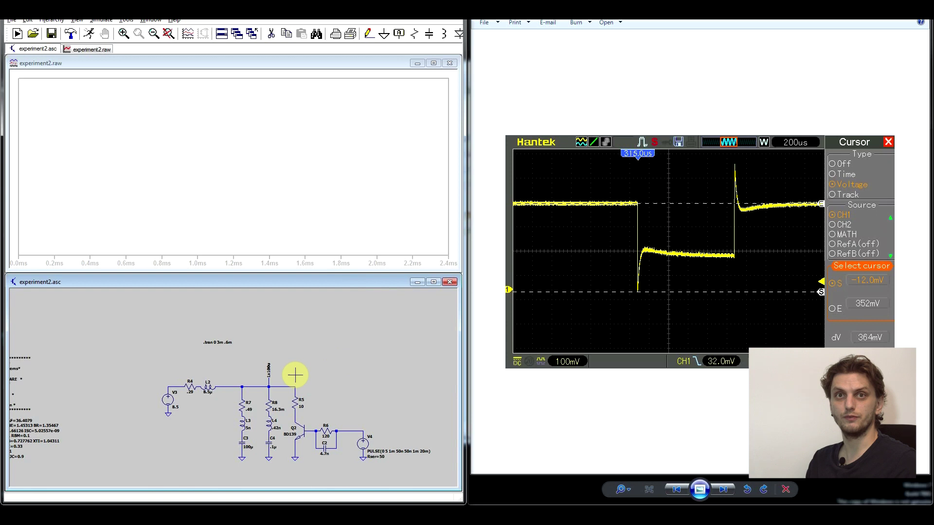
click(270, 395)
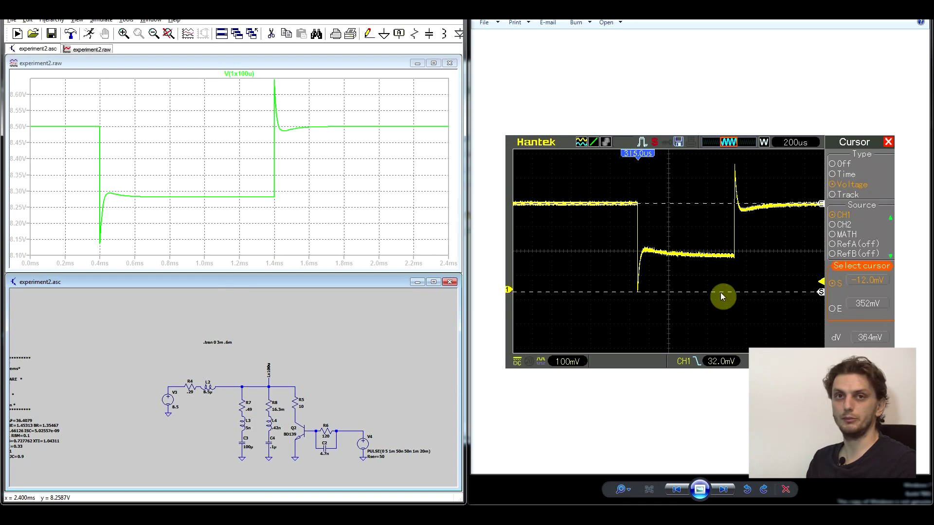
drag(91, 126, 274, 198)
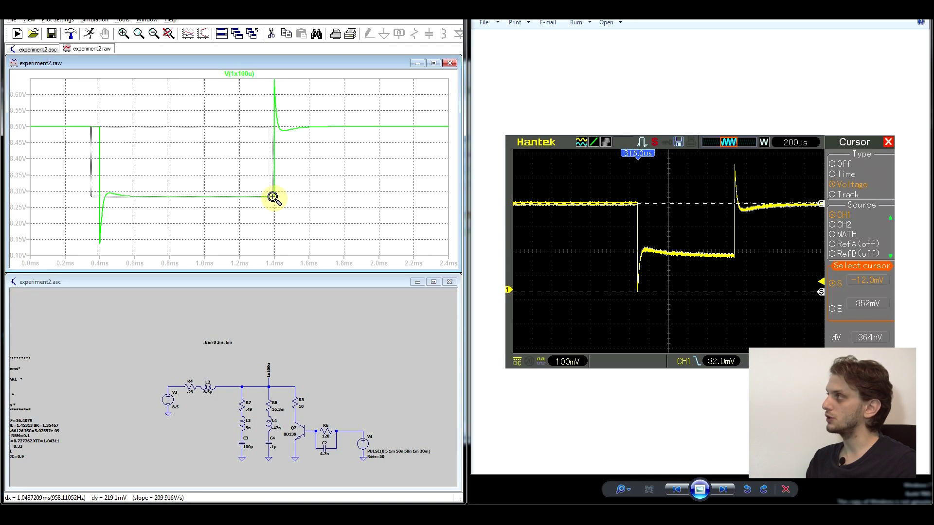
drag(273, 198, 119, 245)
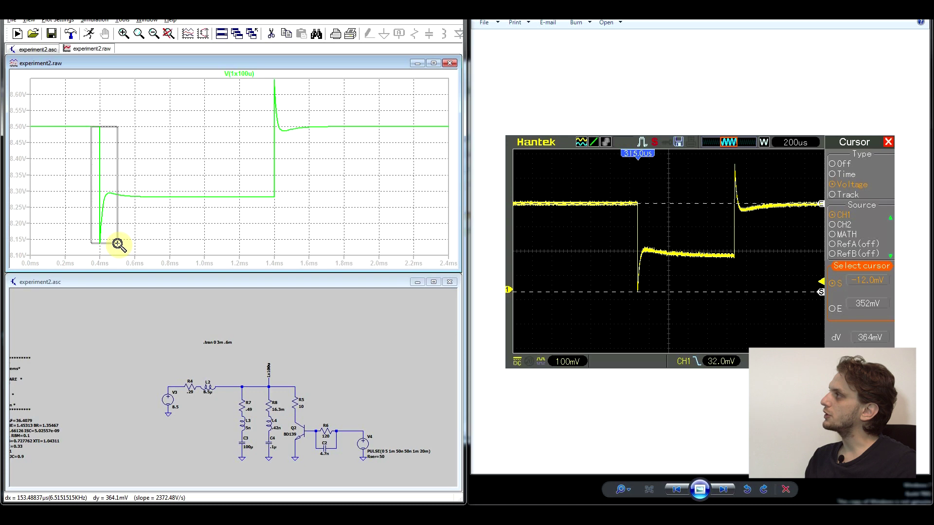
drag(118, 244, 118, 244)
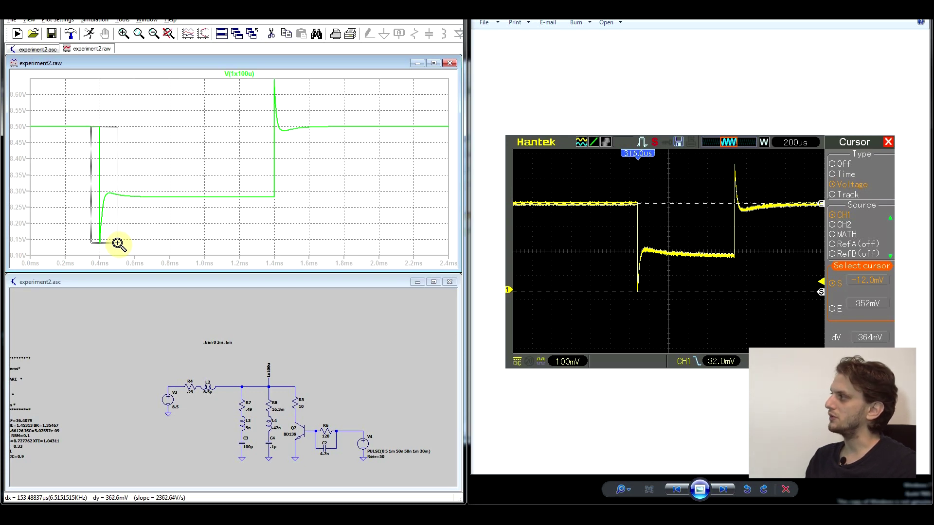
right_click(119, 244)
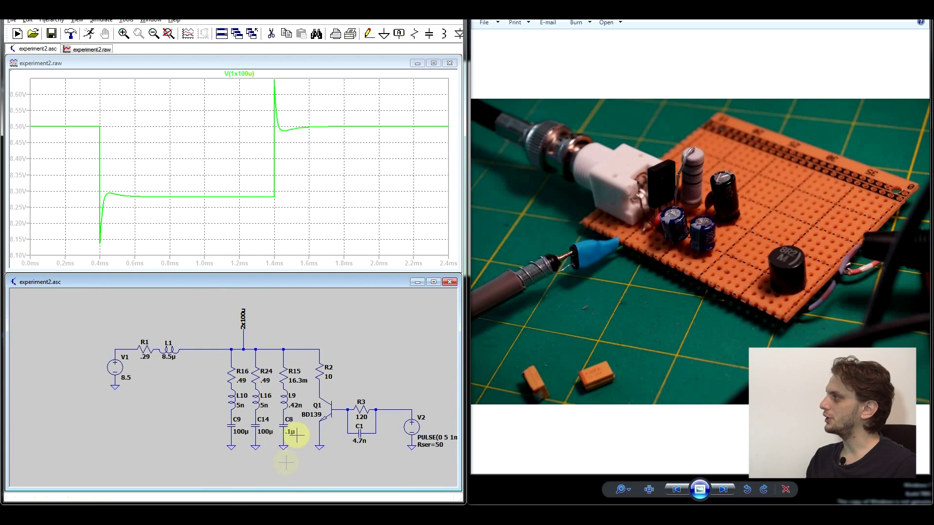
- Add the 2x100u node voltage to the plot and advance the images to the single tantalum capacitor's 8.00us oscilloscope capture
click(284, 349)
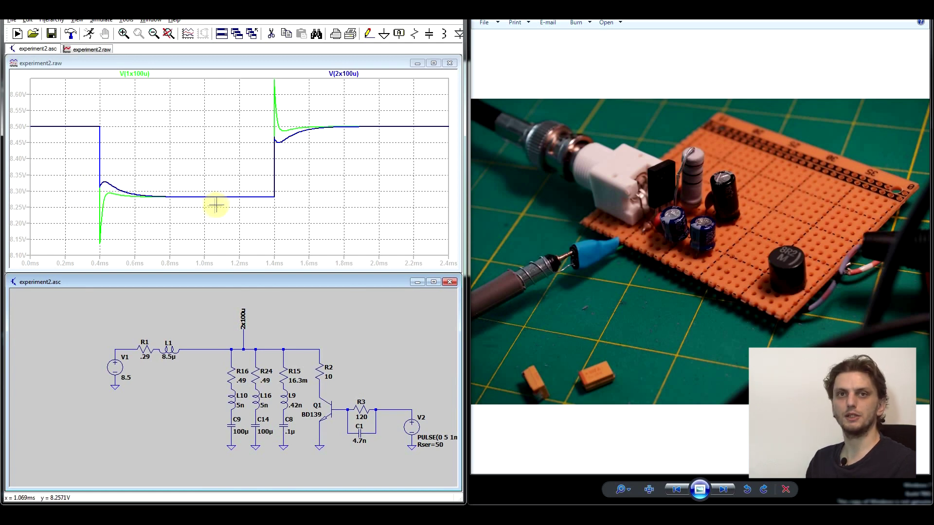
click(725, 490)
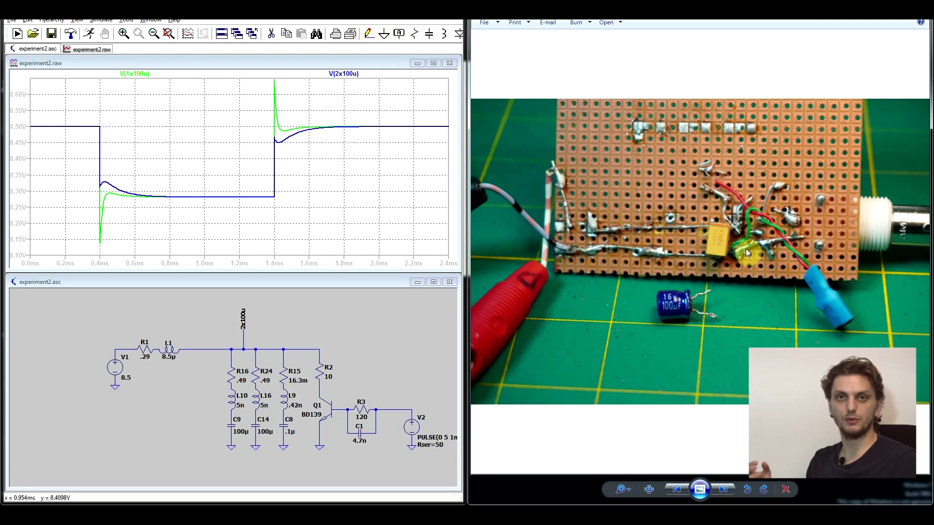
click(724, 490)
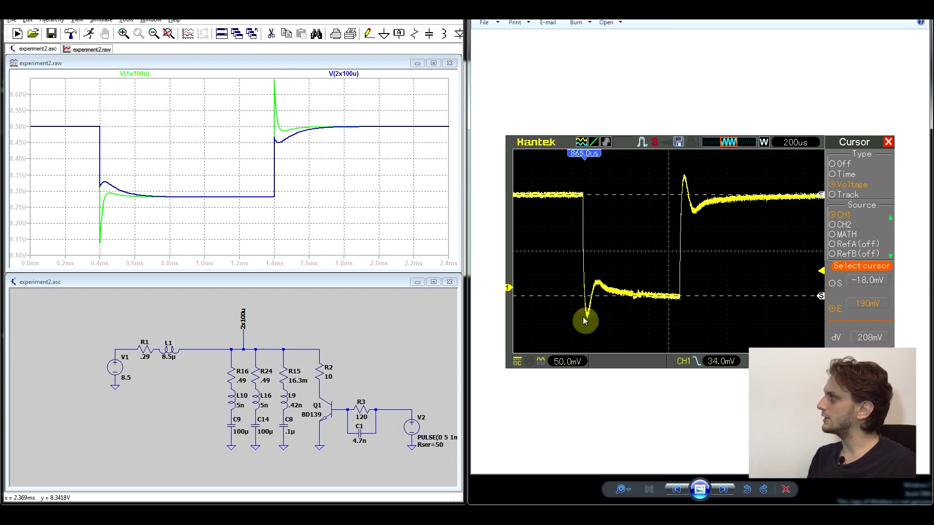
key(Right)
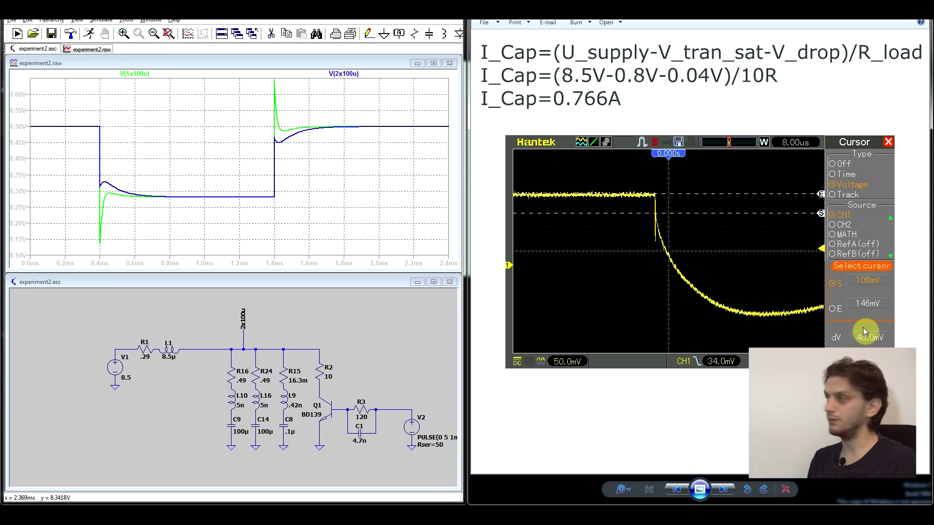
key(Right)
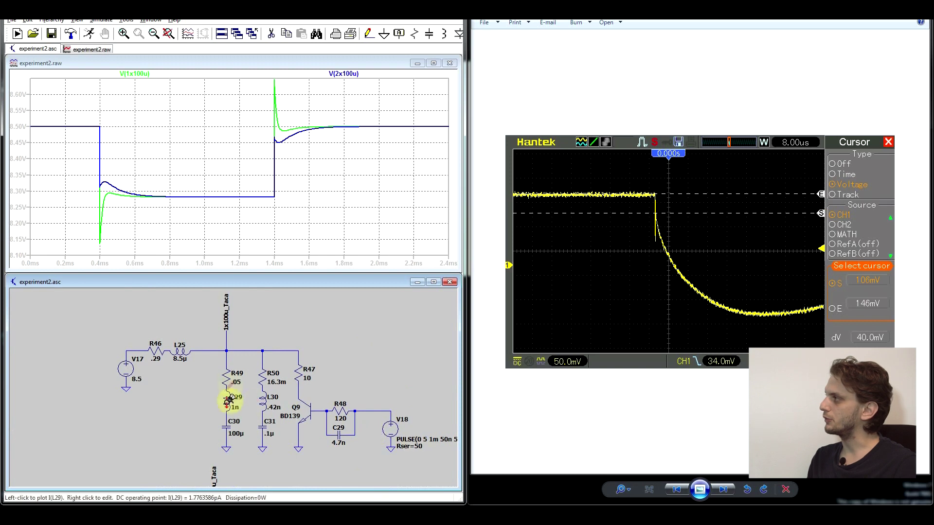
- Plot only the 1x100u_Taca node voltage and bring back the 200us oscilloscope capture for comparison
click(248, 350)
click(247, 351)
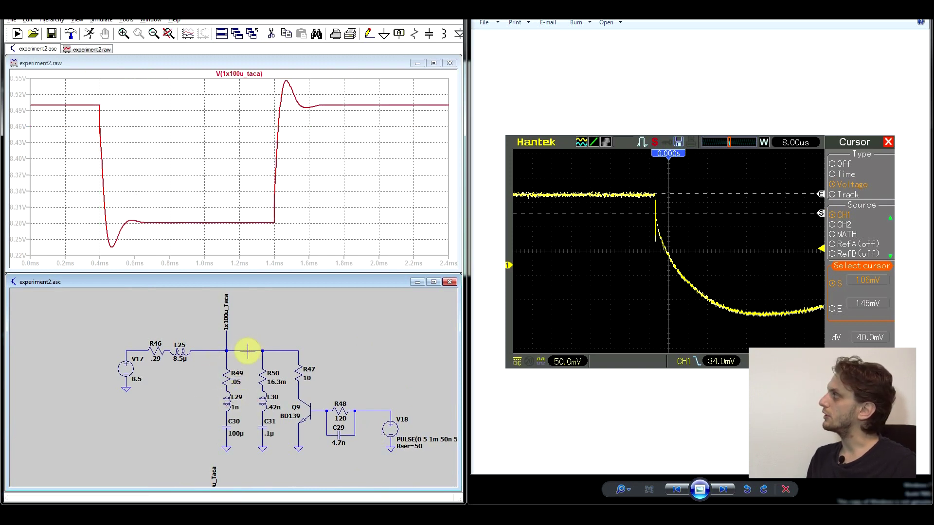
click(677, 489)
click(196, 148)
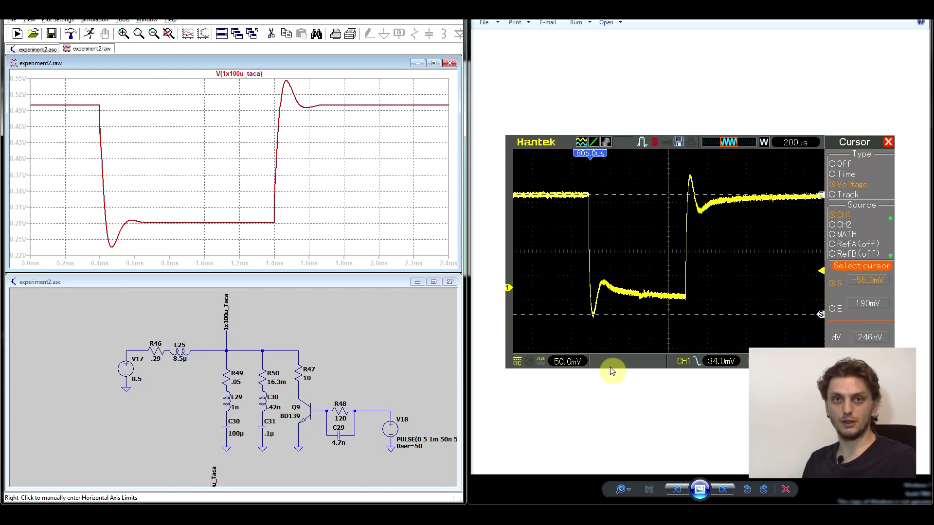
- Show the two-tantalum oscilloscope capture and plot only the 2x100u_Taca node voltage for comparison
click(723, 490)
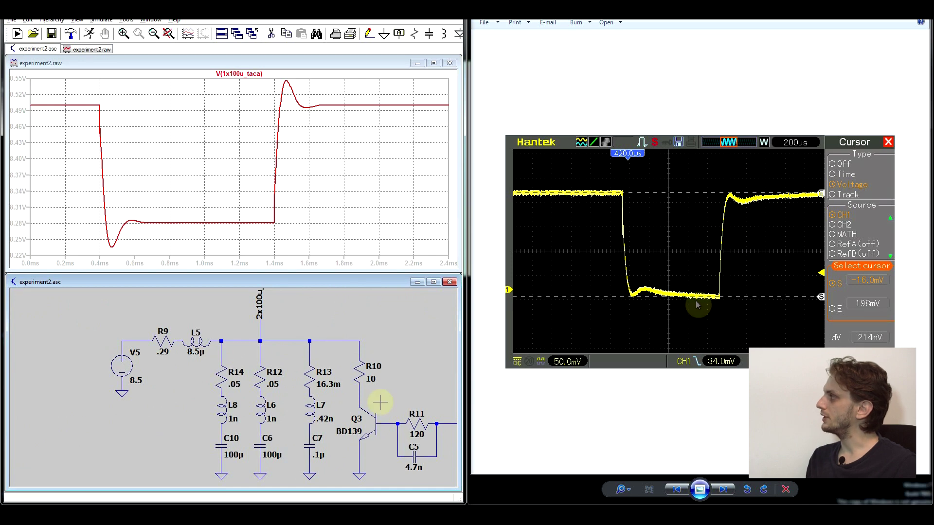
click(291, 342)
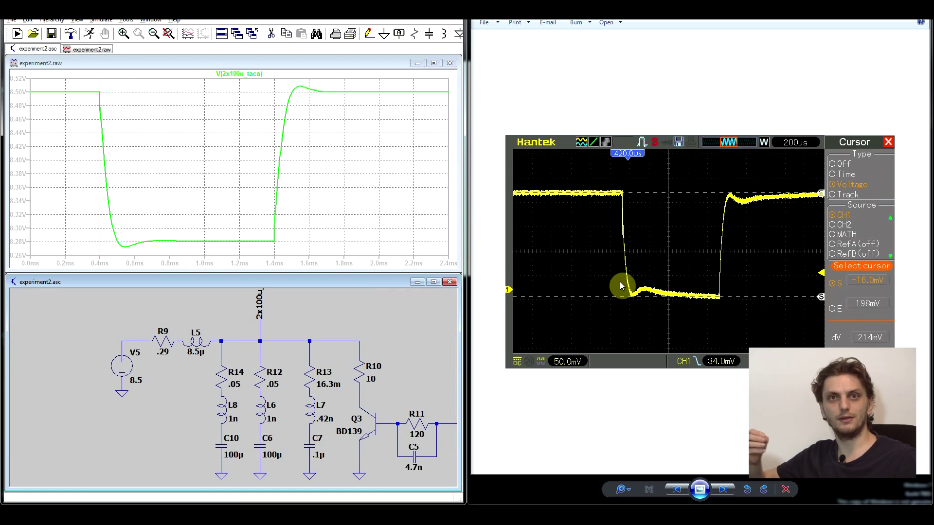
- Enlarge the photo of the two tantalum capacitors, and overlay the 2x100u_Taca+ESR node voltage for comparison with its oscilloscope capture
key(Right)
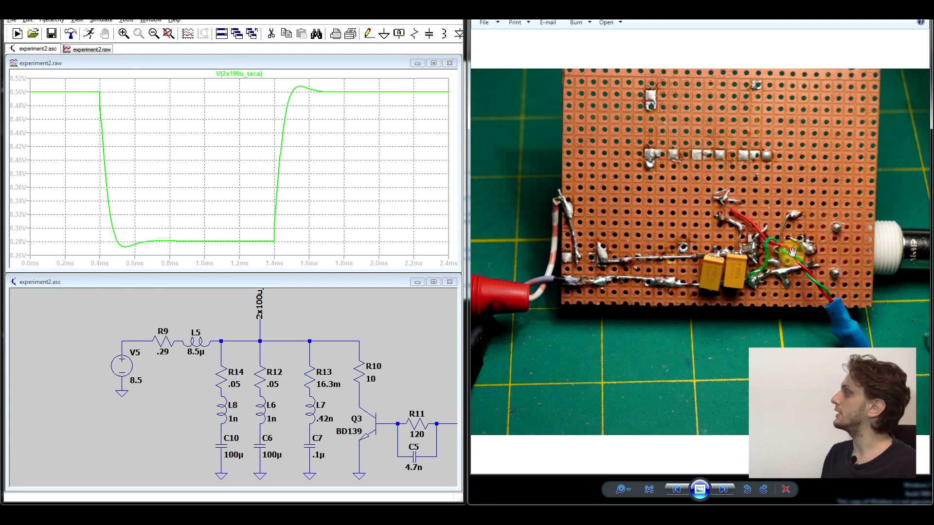
scroll(796, 214, up, 3)
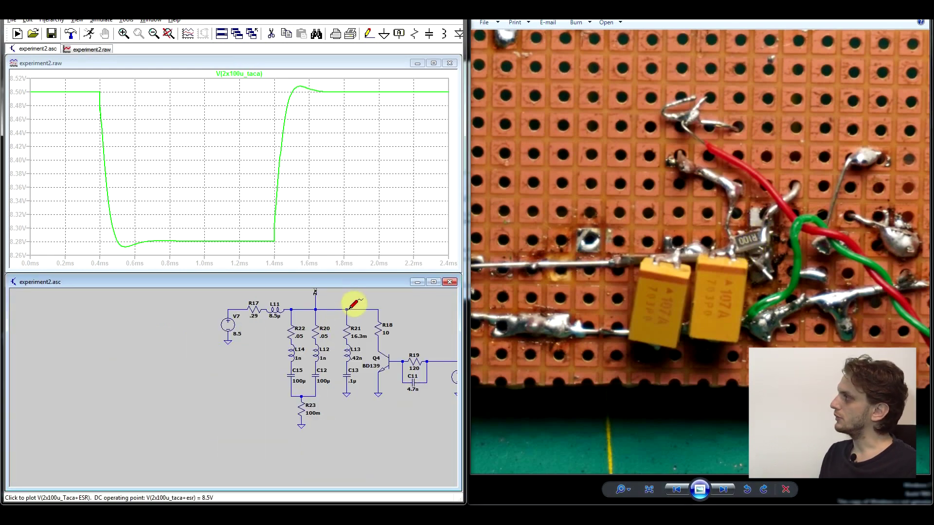
click(347, 310)
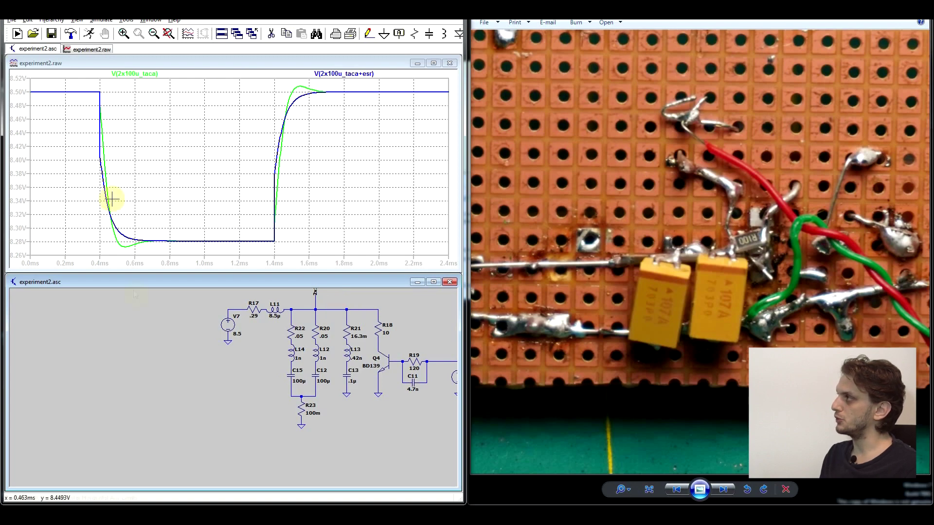
click(722, 490)
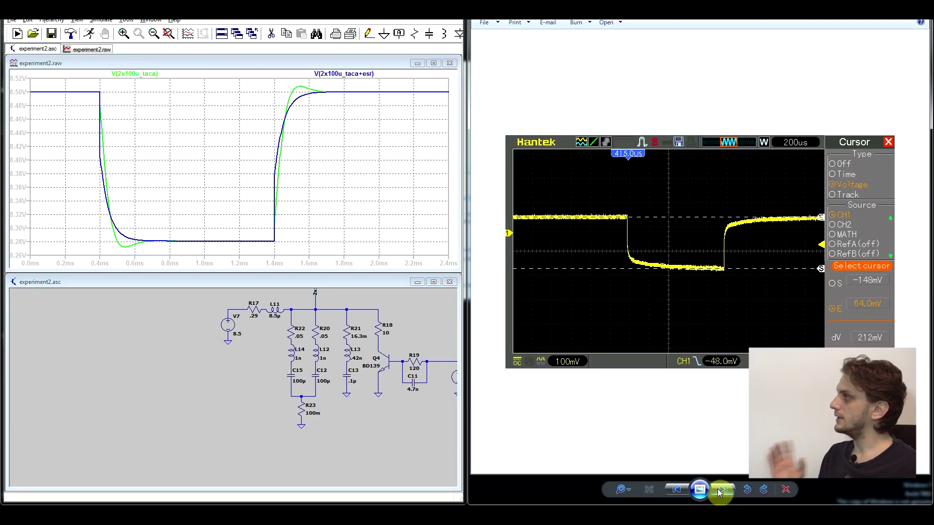